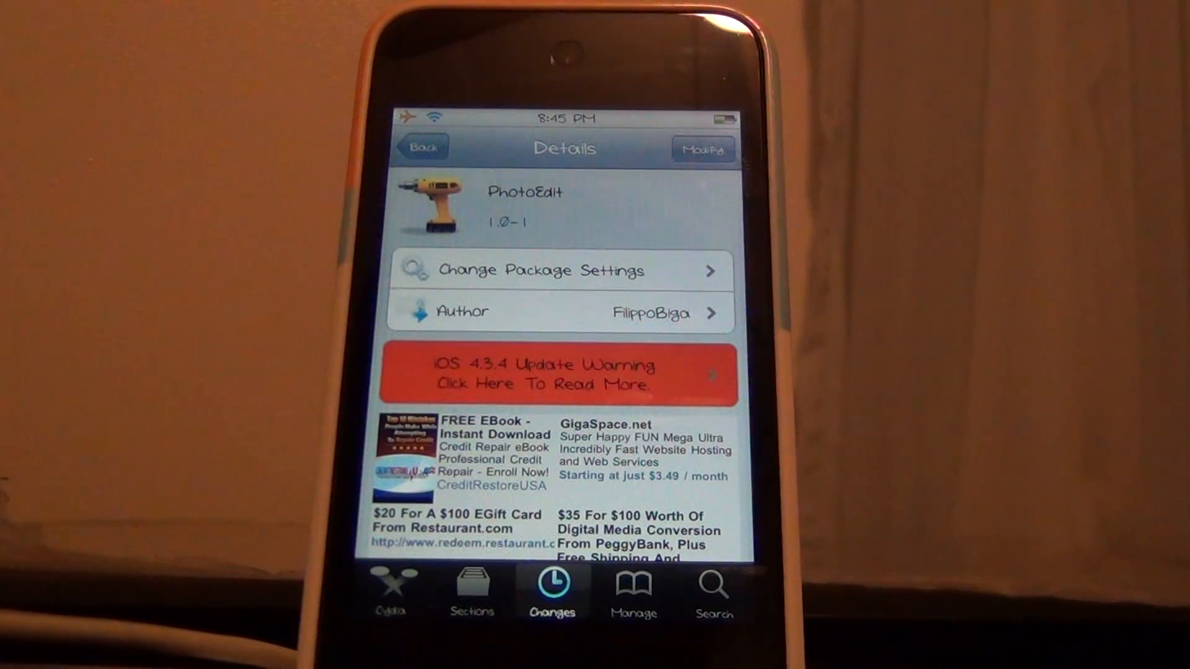
scroll(563, 371, down, 5)
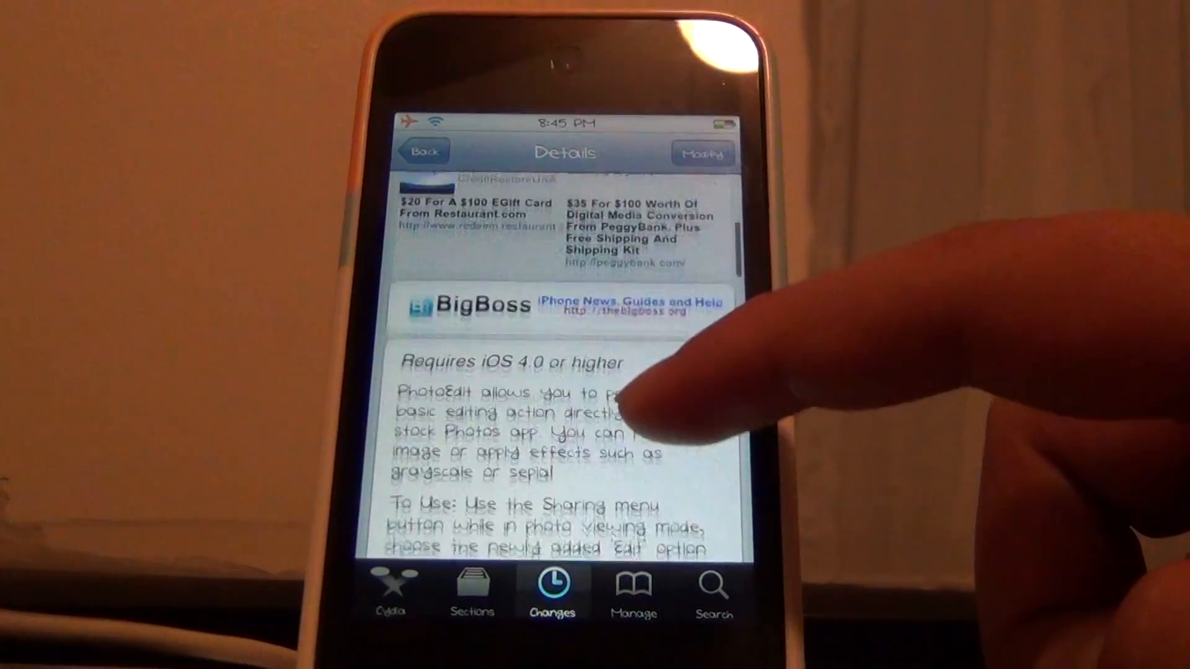
scroll(622, 400, down, 1)
scroll(618, 372, down, 1)
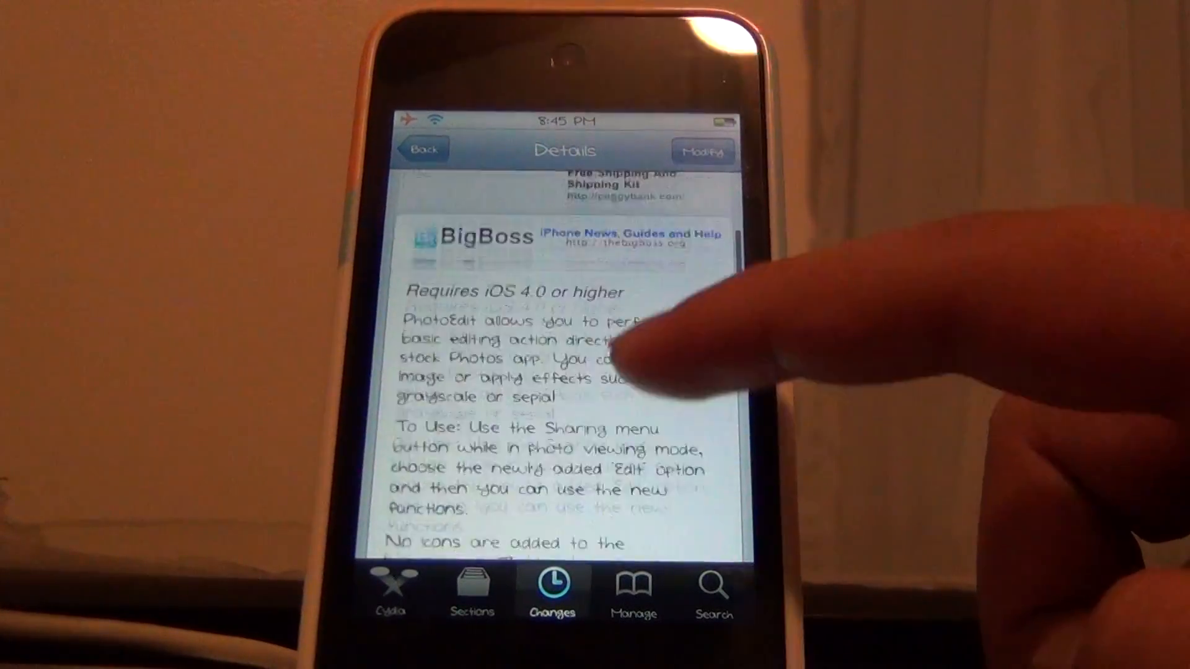
scroll(618, 363, down, 3)
scroll(707, 447, up, 10)
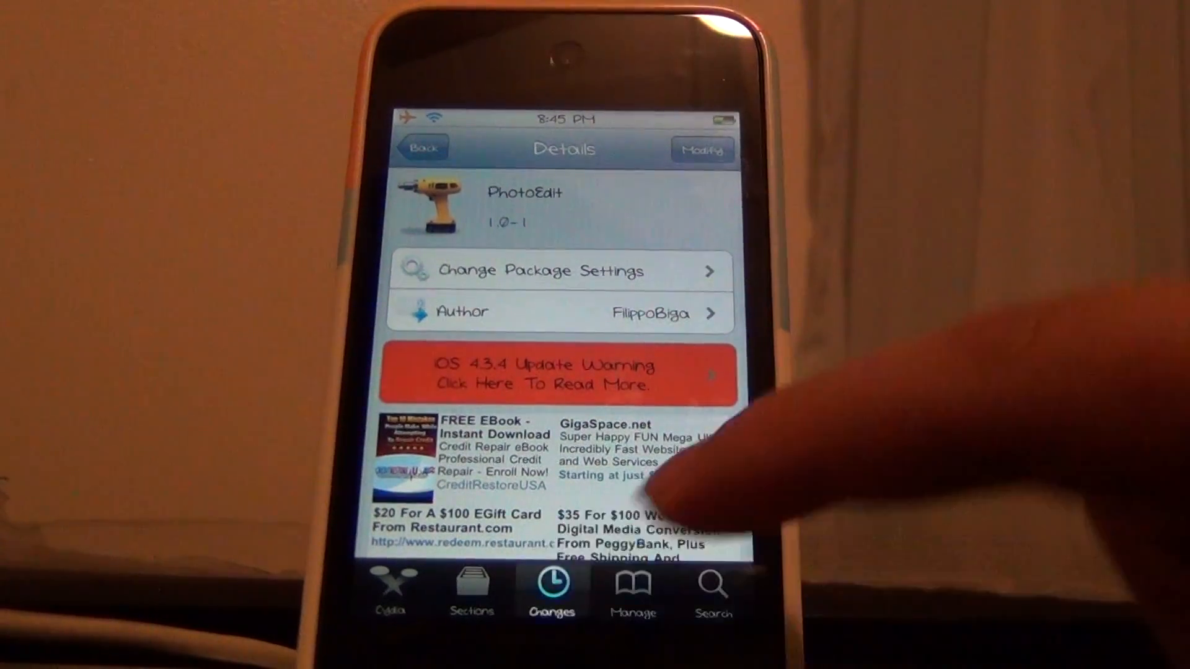
Leave Cydia, launch Camera and toggle the front camera on and back to rear
key(super)
click(691, 172)
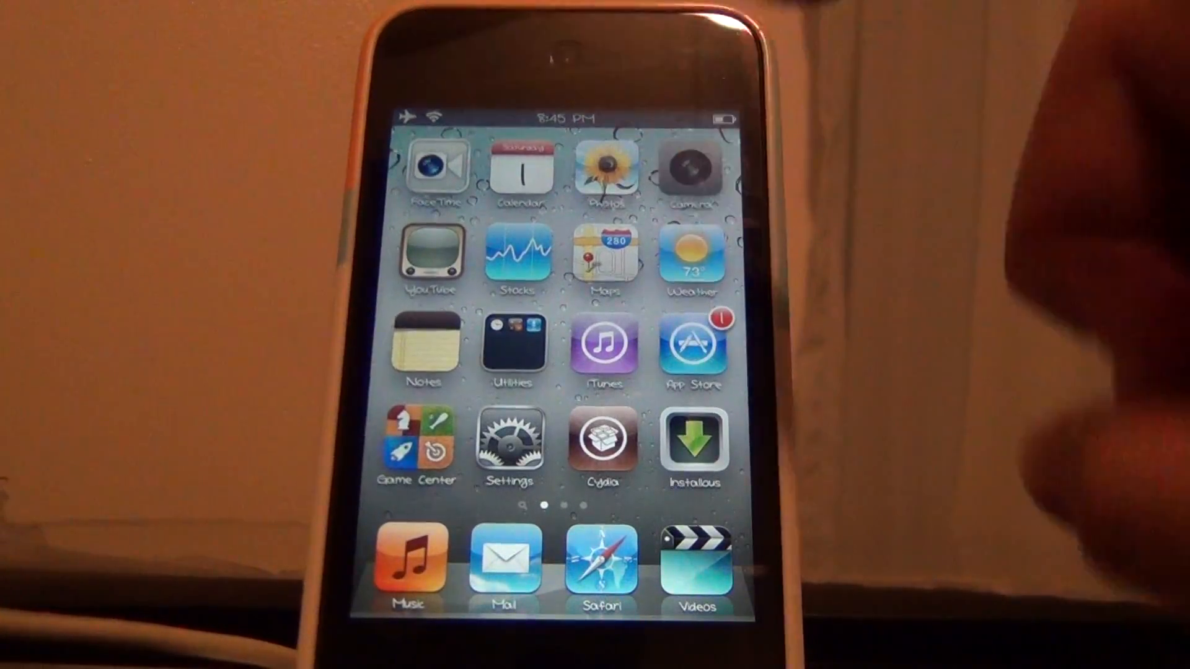
click(698, 140)
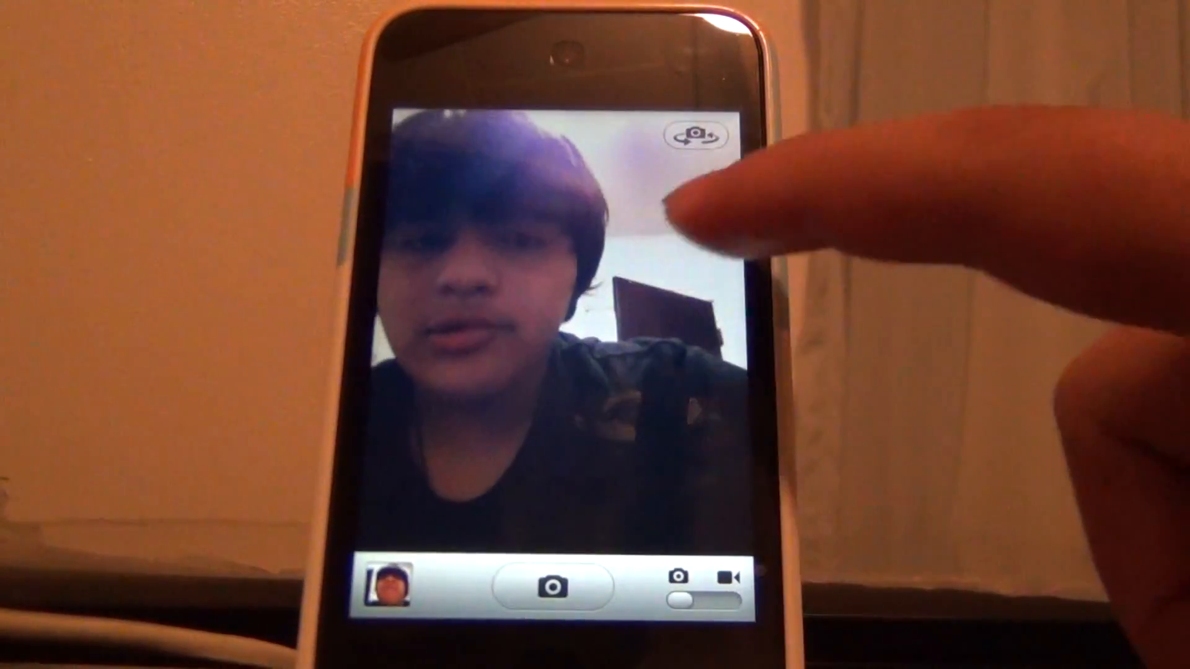
click(698, 139)
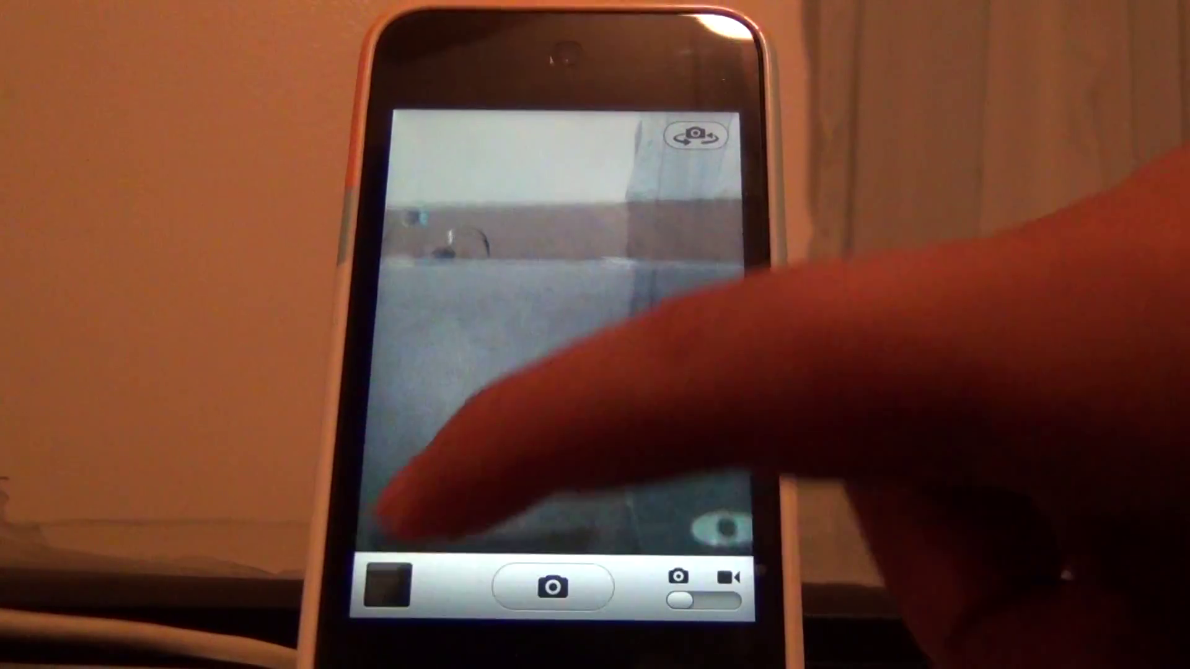
Browse the Camera Roll to the earlier face photo and show the viewer controls
click(386, 584)
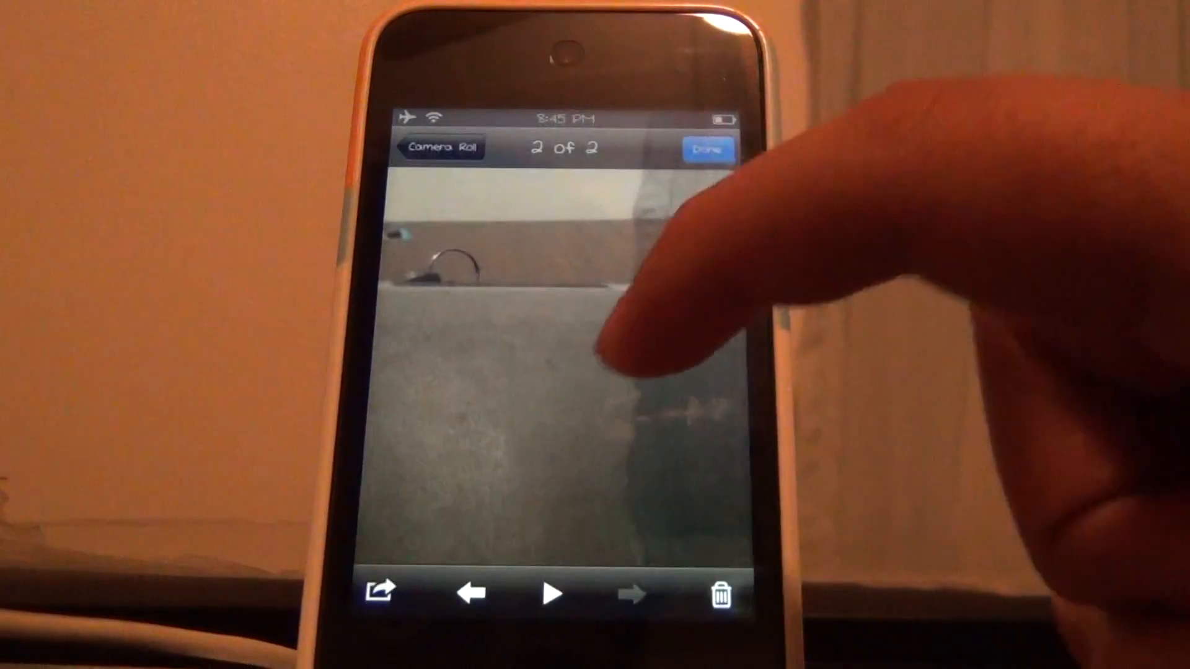
drag(595, 372, 763, 371)
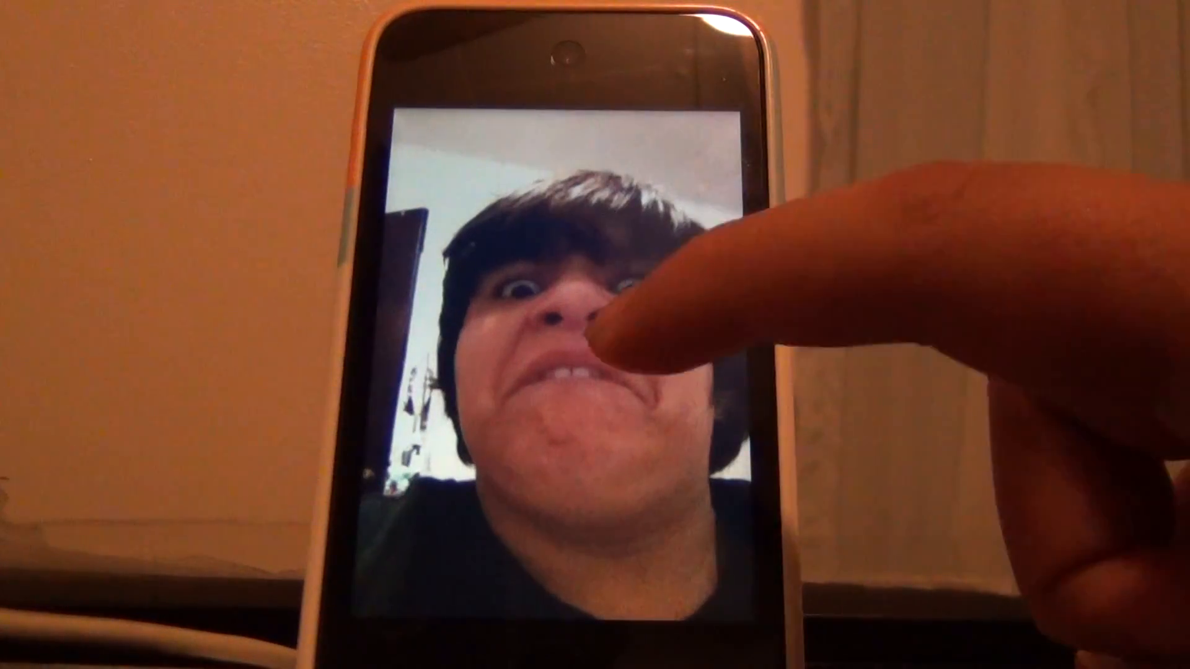
click(589, 324)
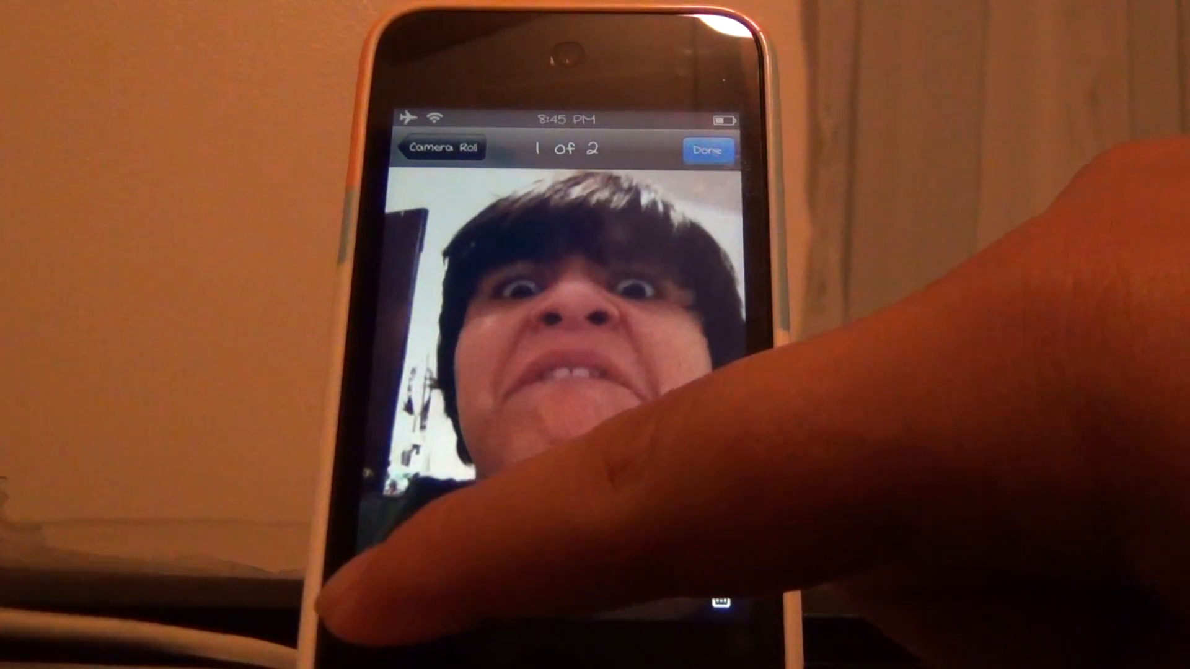
Send the face photo into PhotoEdit via Share > Edit
click(377, 590)
click(558, 308)
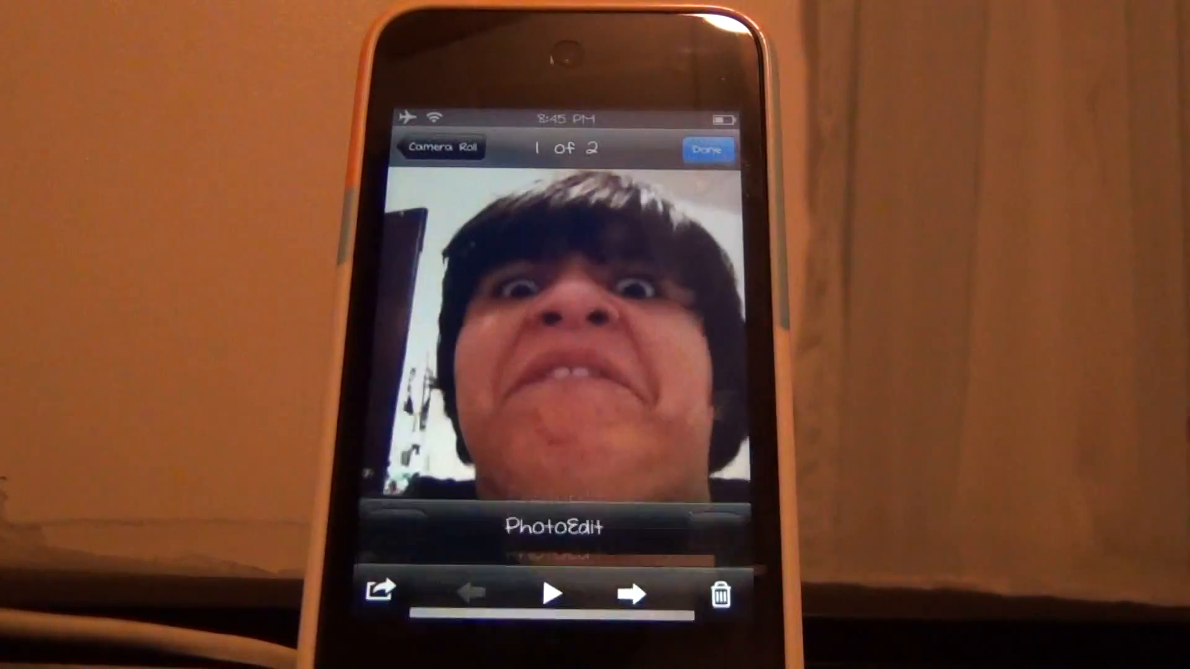
Rotate the photo through several quarter turns back to upright
click(376, 585)
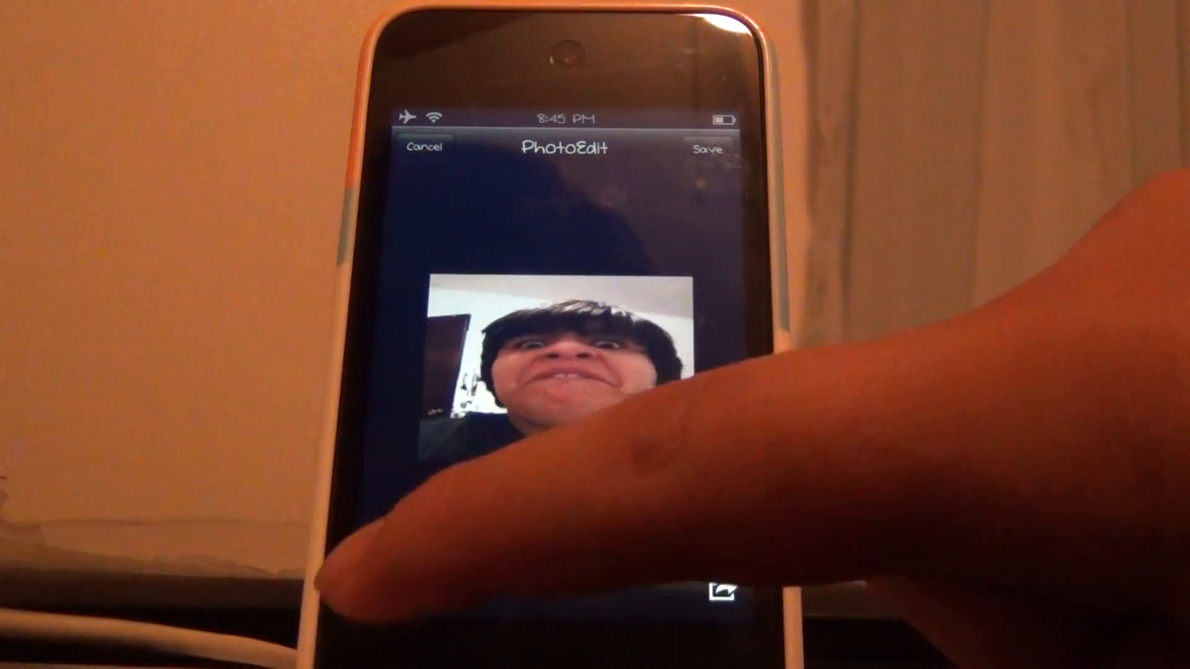
click(372, 588)
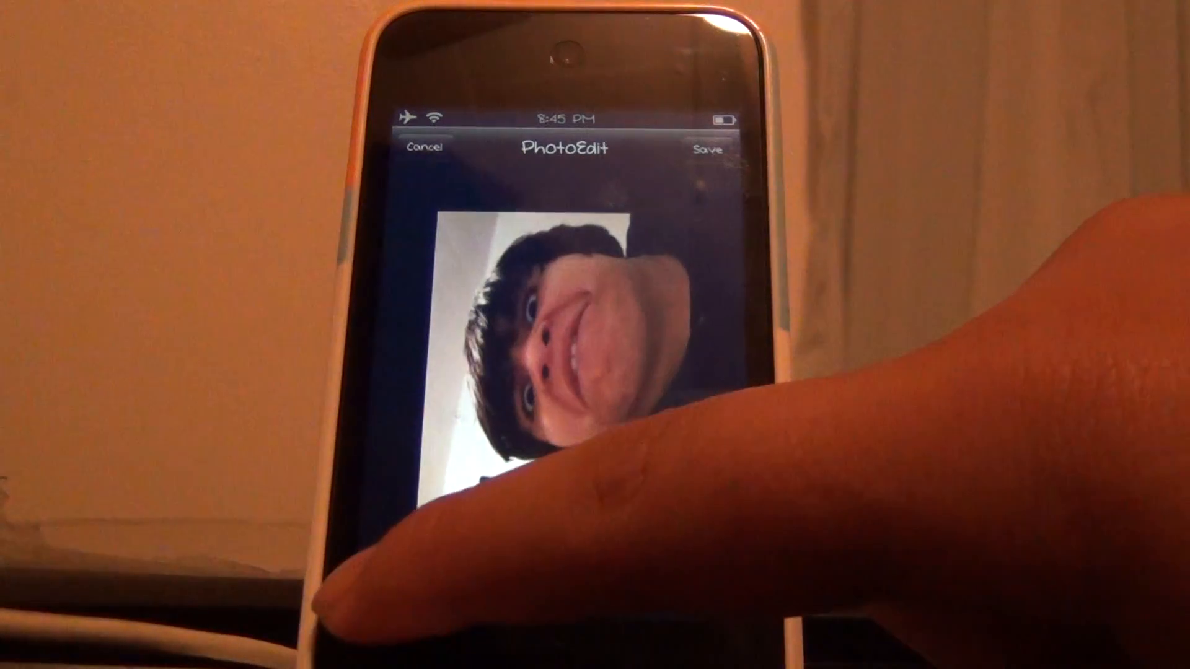
click(372, 596)
click(372, 594)
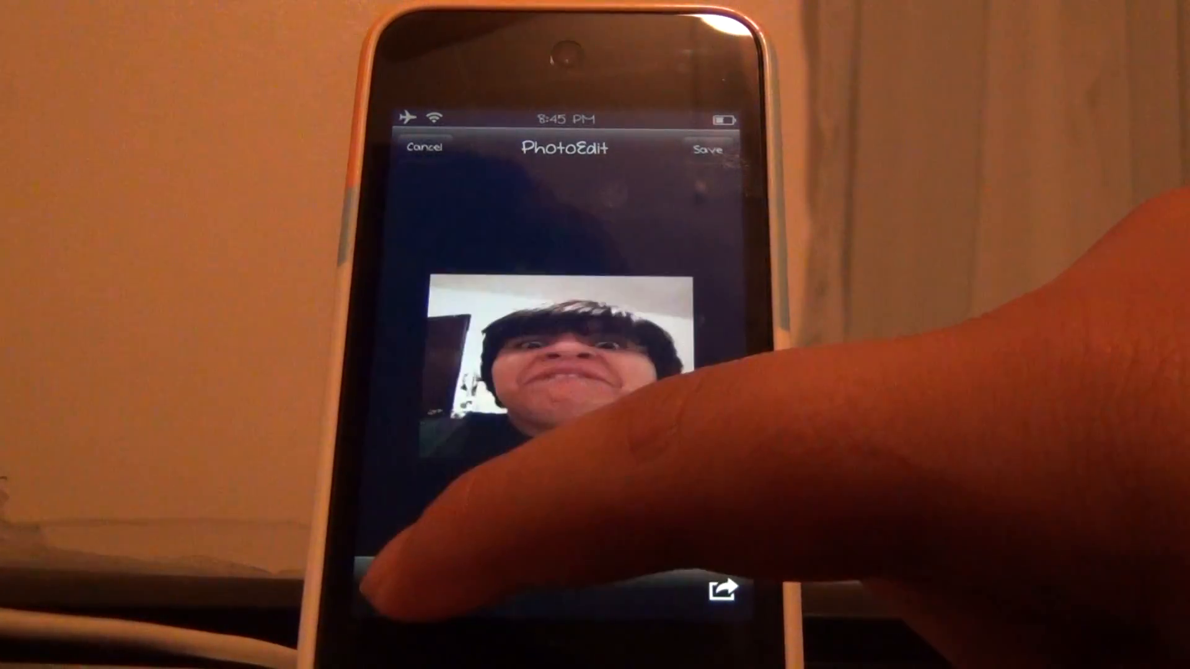
click(372, 588)
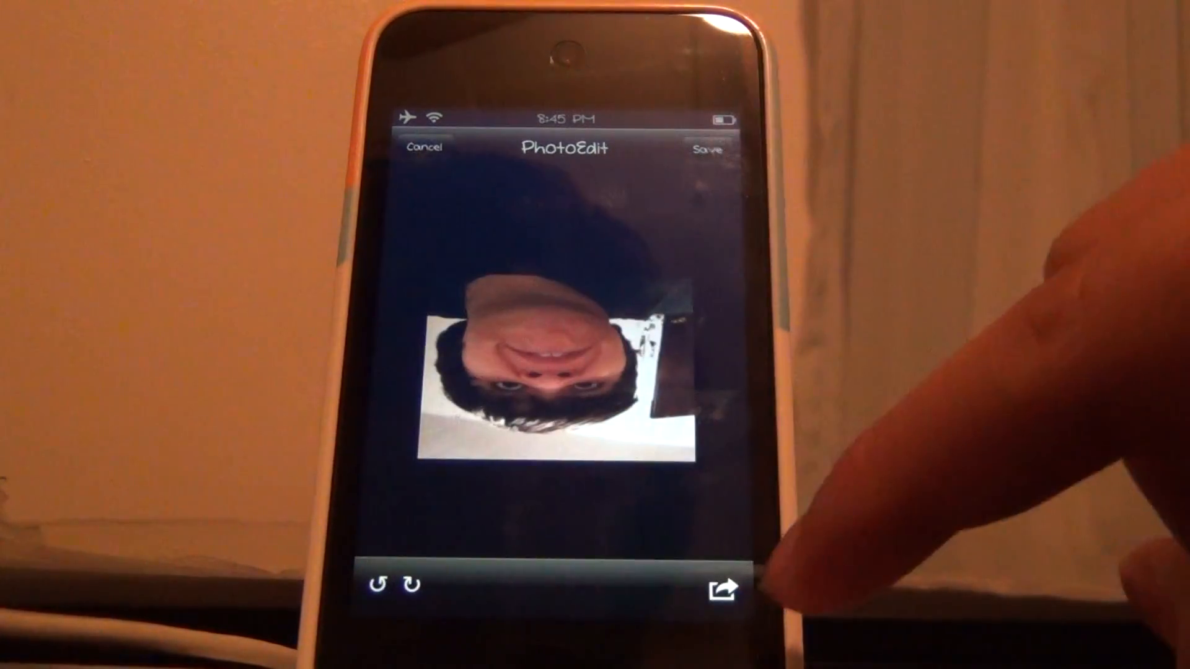
Apply the Grayscale colour effect, then the Sepia effect
click(722, 590)
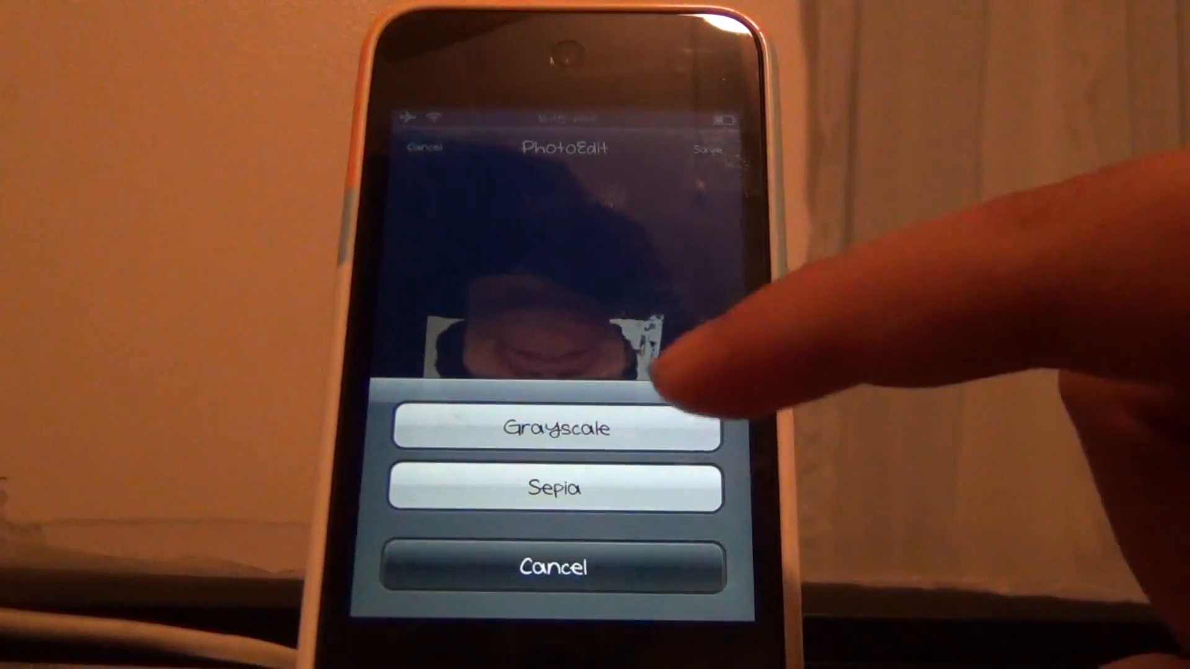
click(595, 424)
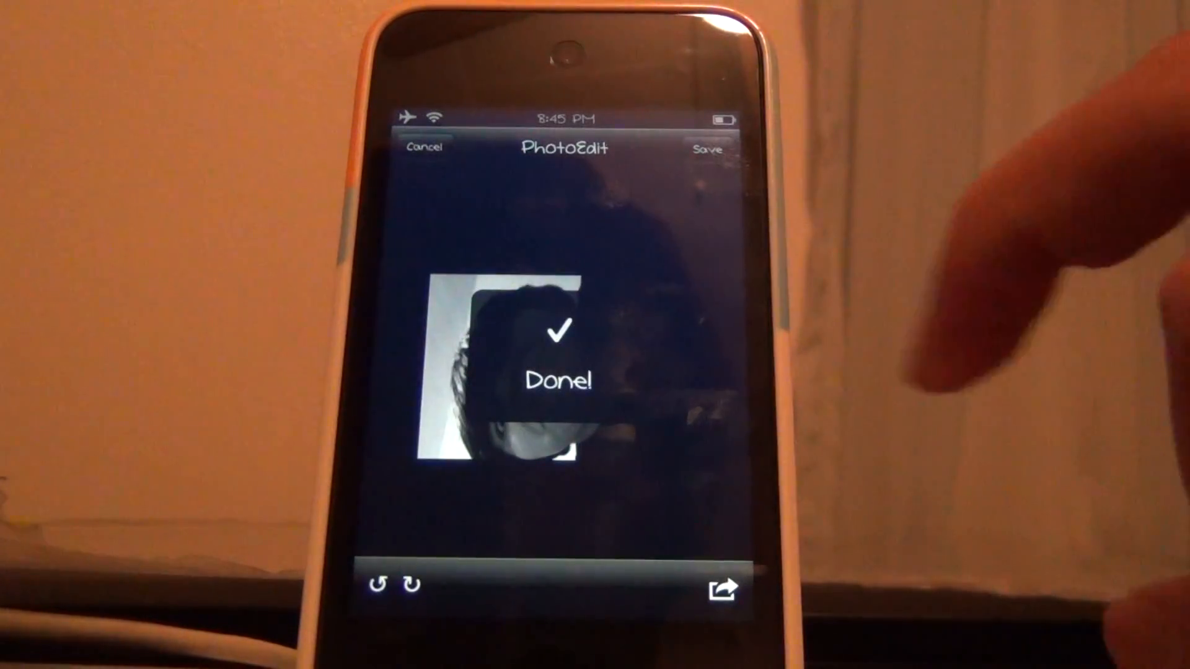
click(722, 590)
click(632, 487)
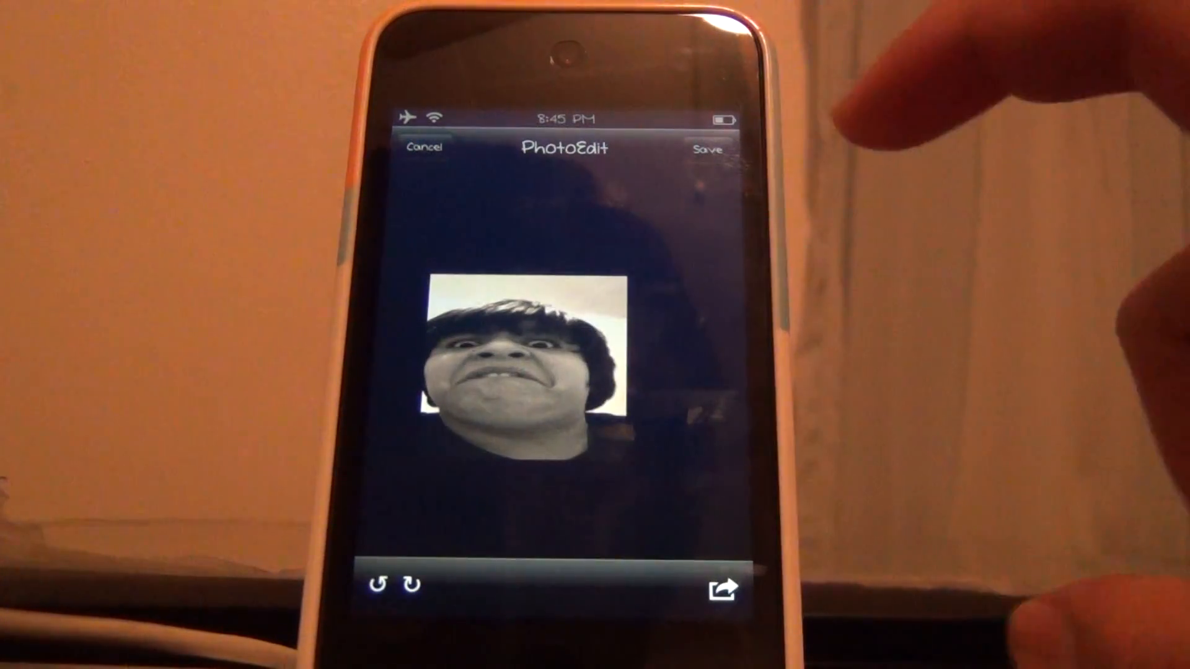
Save the edited photo to the Camera Roll and go to the home screen
click(707, 150)
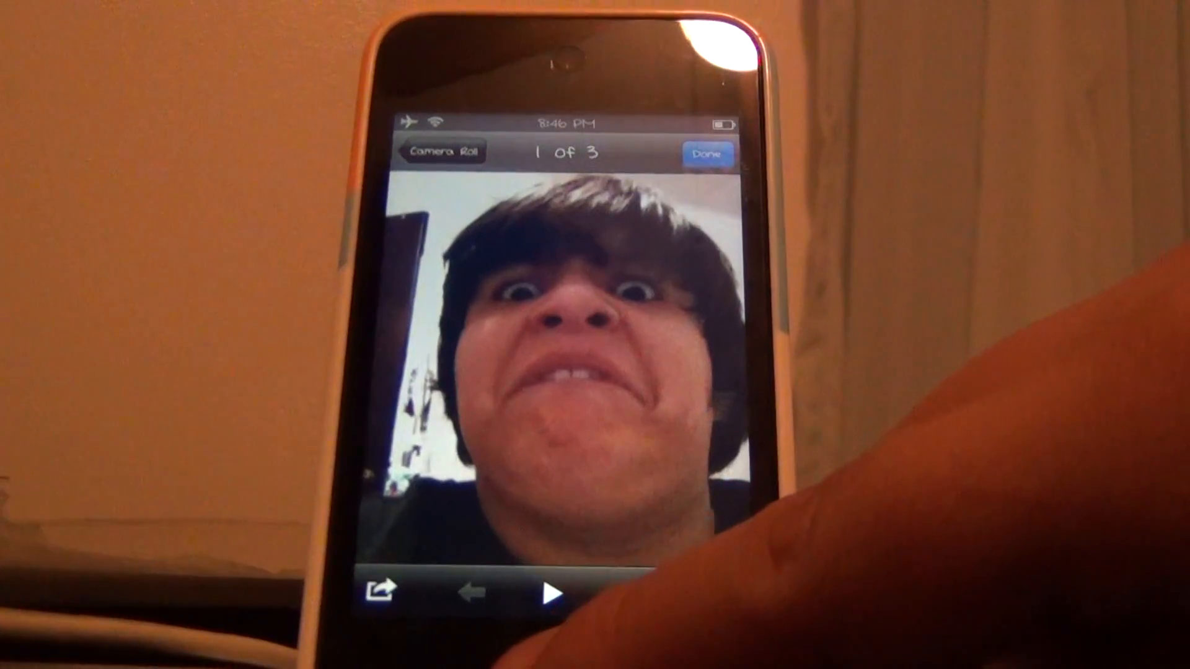
click(566, 650)
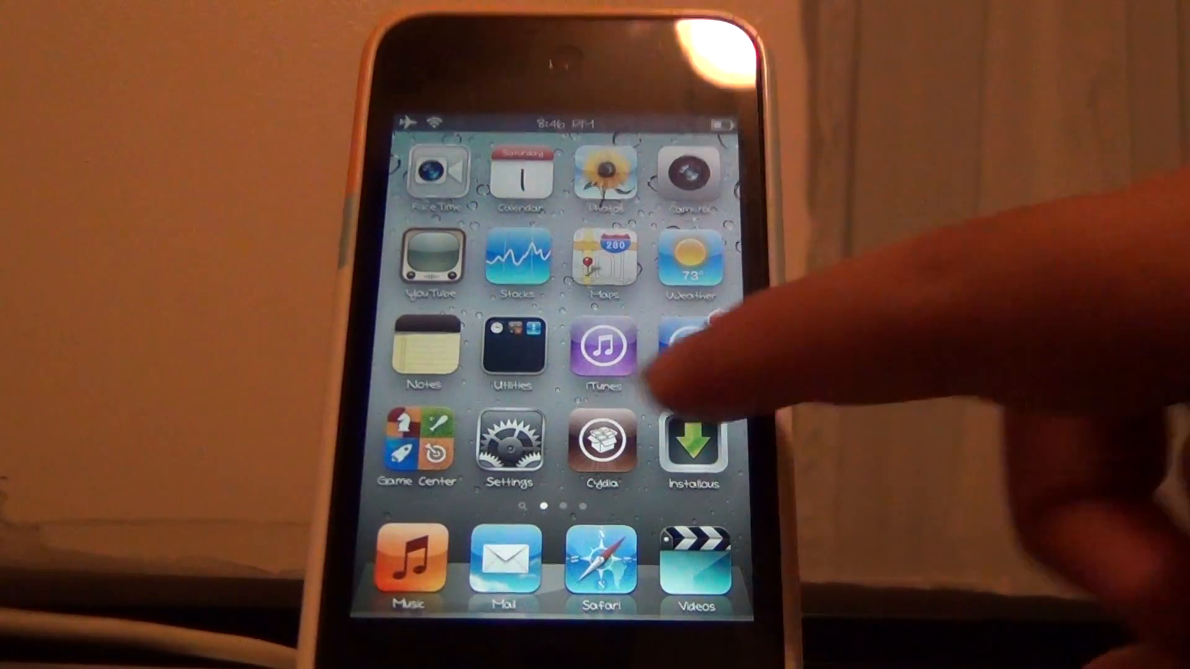
Swipe across the home screen pages and back to the first page
drag(707, 316, 557, 279)
drag(704, 252, 505, 331)
drag(650, 372, 976, 177)
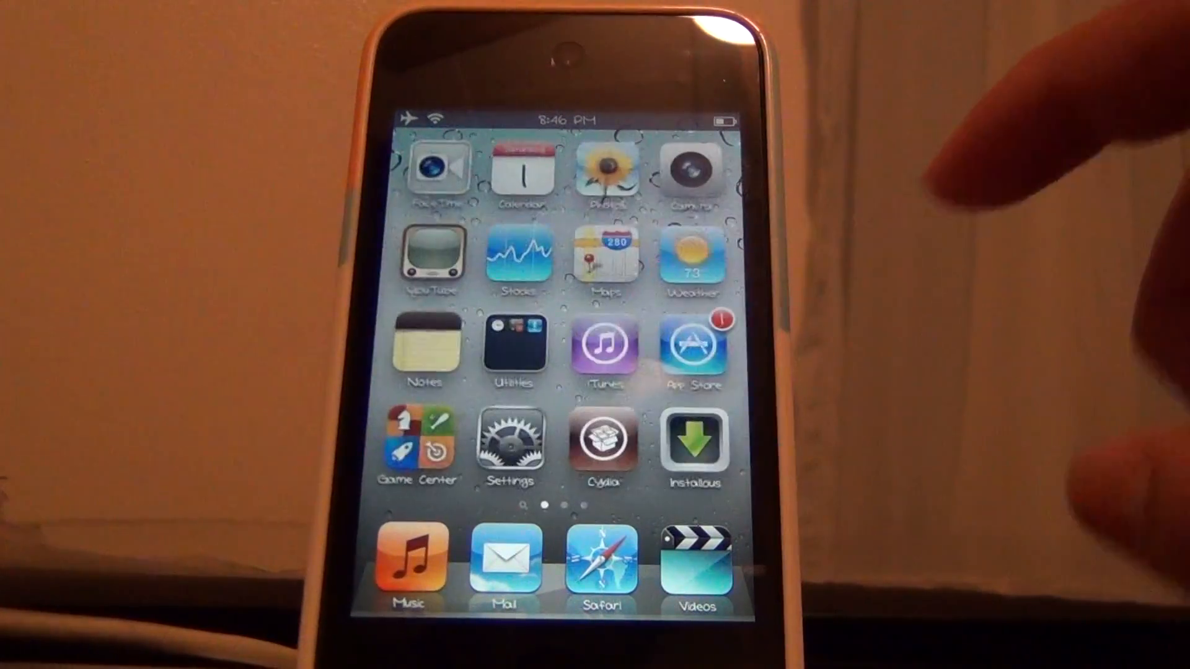